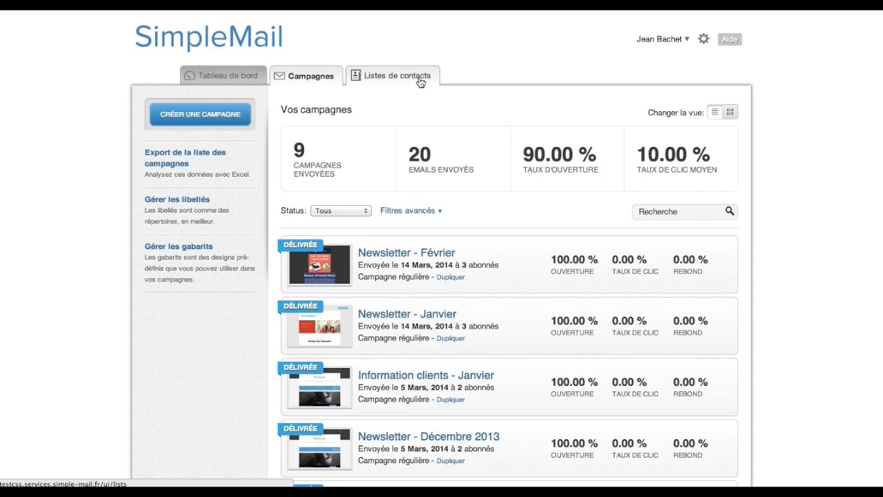
Open the 'Listes de contacts' page showing all contact lists.
click(392, 81)
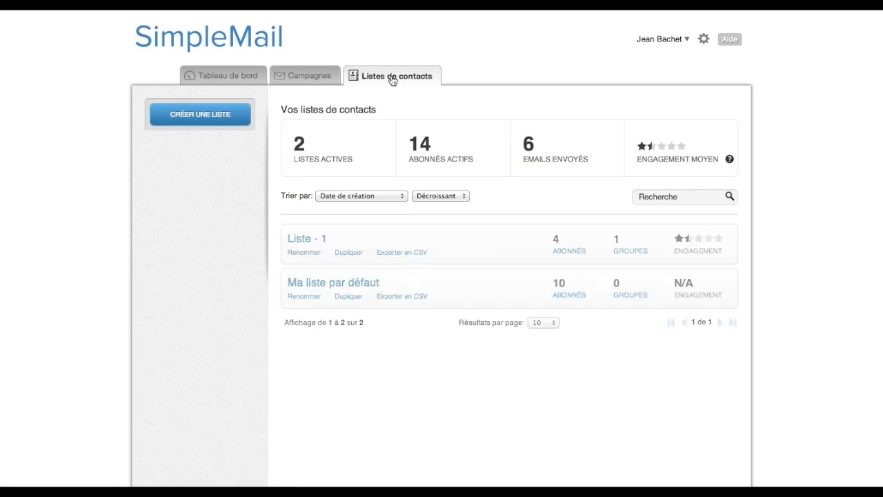
Start a new contact list and name it 'Liste - 2'.
click(196, 116)
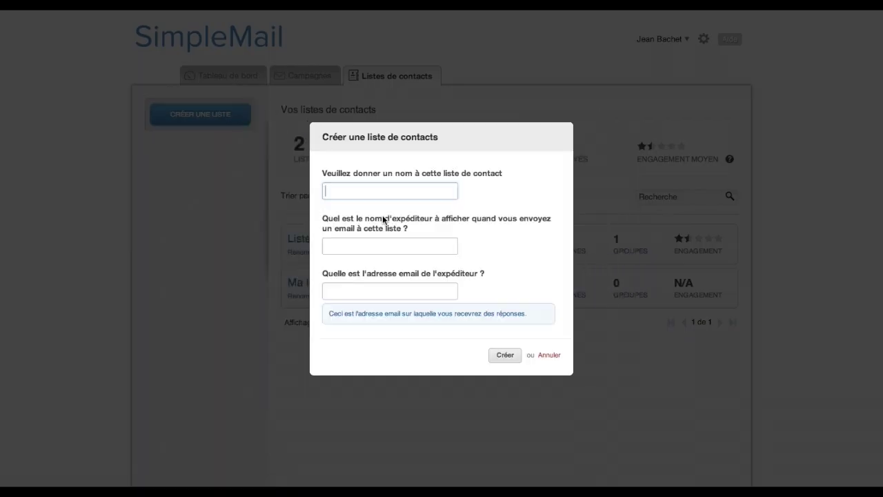
click(397, 191)
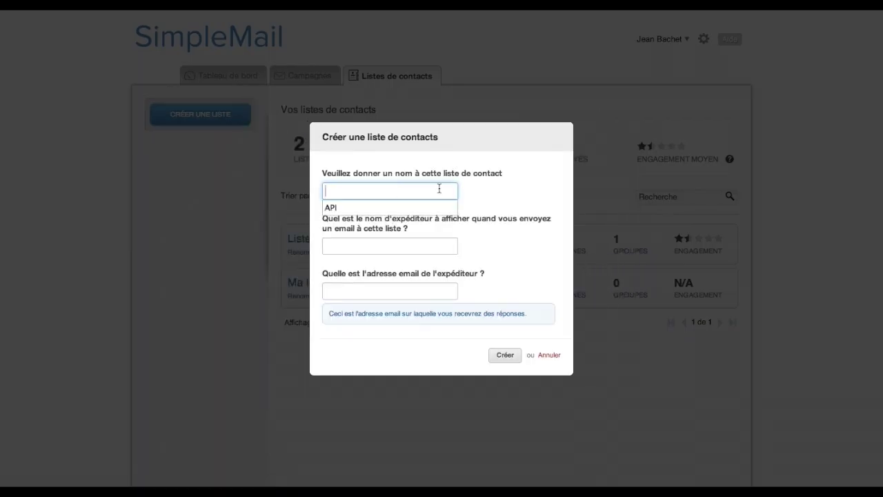
click(498, 199)
click(442, 188)
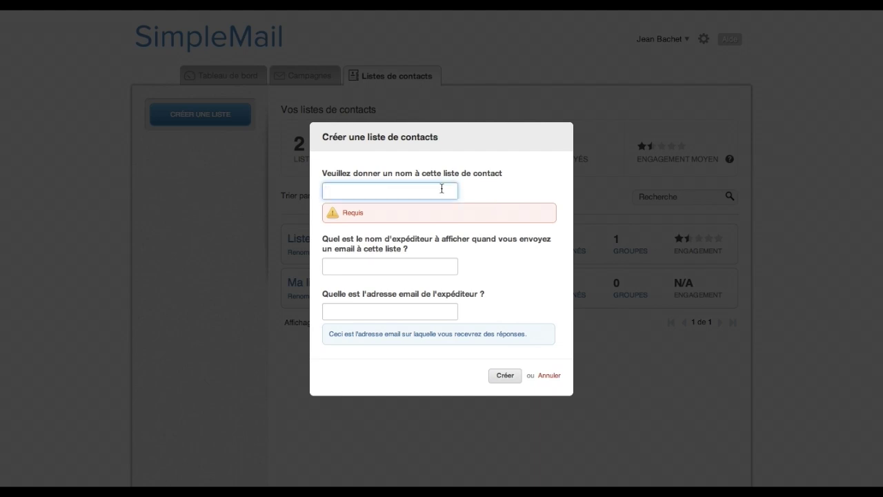
text(Liste - 2)
Enter sender name 'Ma boite' and the sender's e-mail address, then create the list.
click(407, 262)
text(Ma boite)
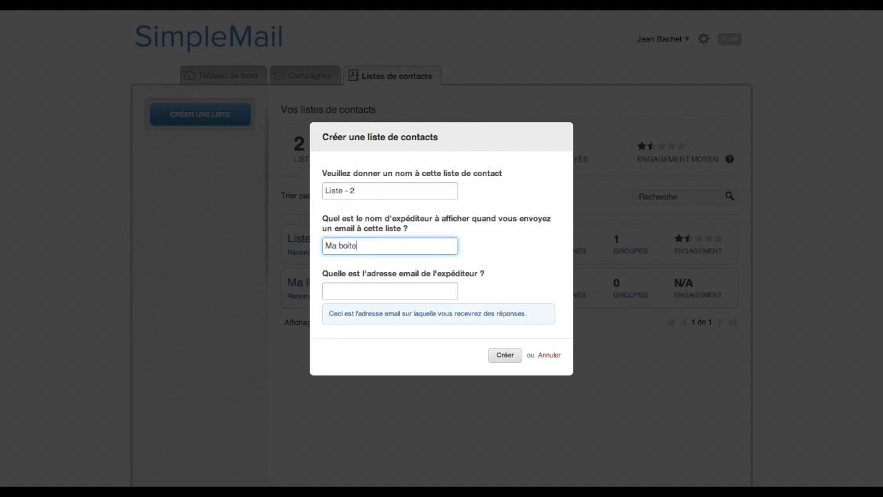
key(Tab)
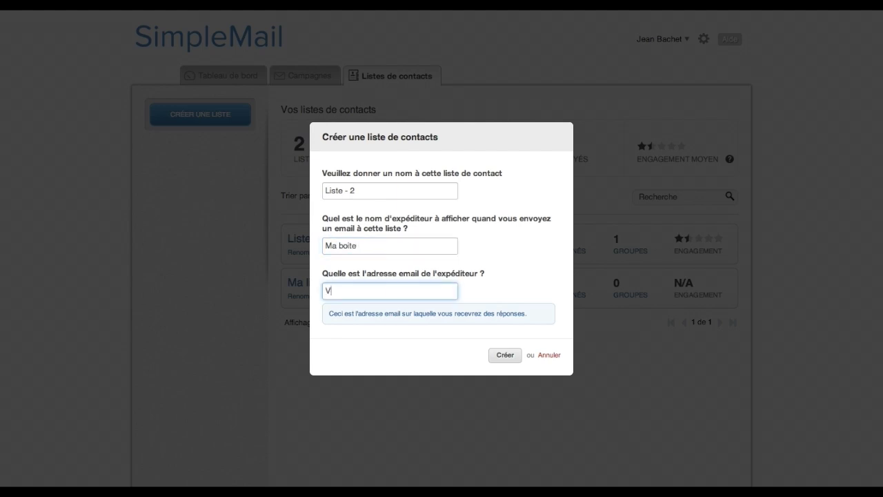
click(388, 243)
click(510, 360)
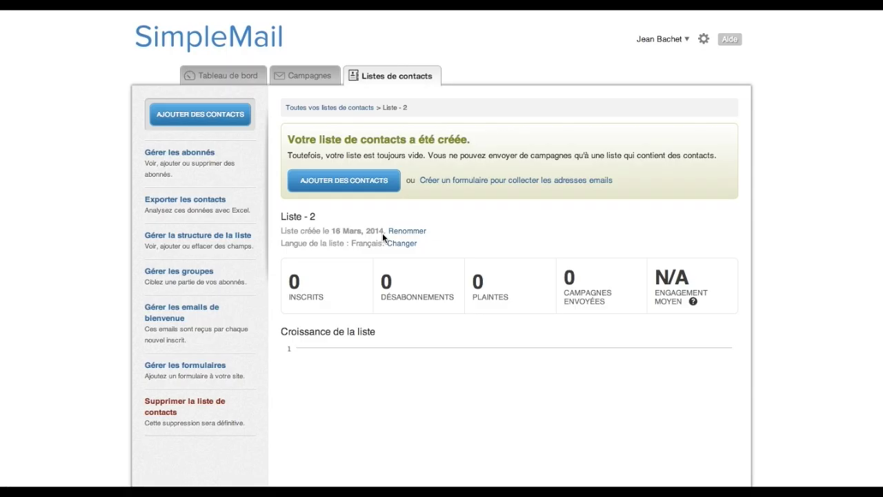
Add a Date-type field named 'Anniversaire' to Liste - 2's structure and return to the list.
scroll(390, 257, down, 2)
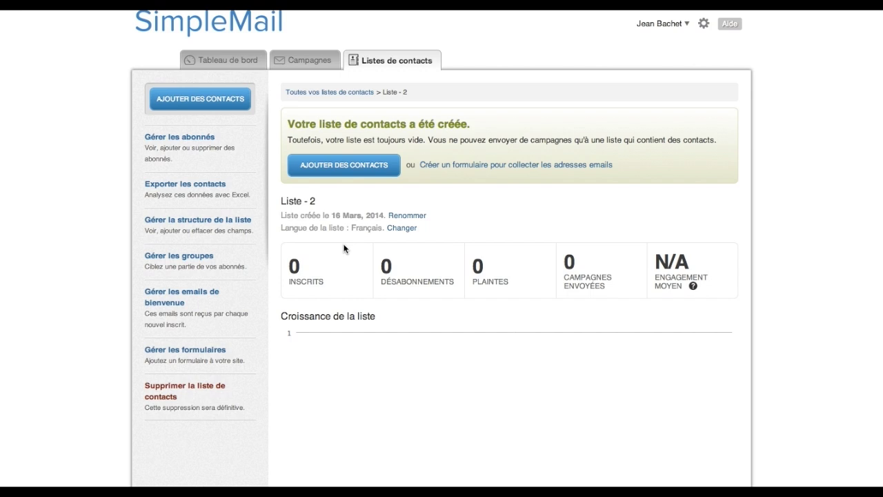
click(241, 234)
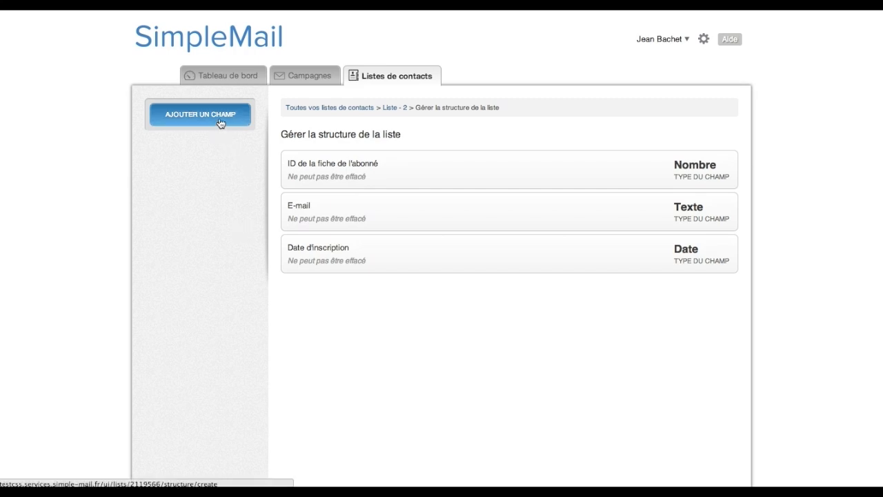
click(220, 123)
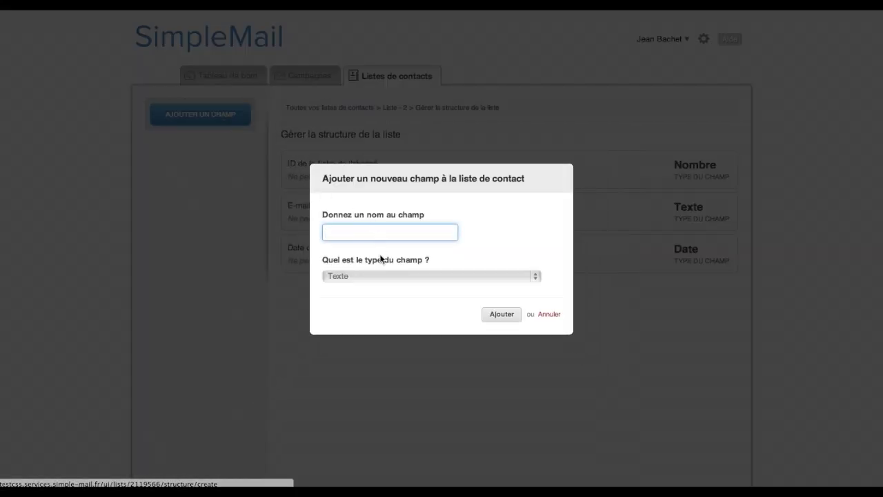
click(380, 276)
click(371, 299)
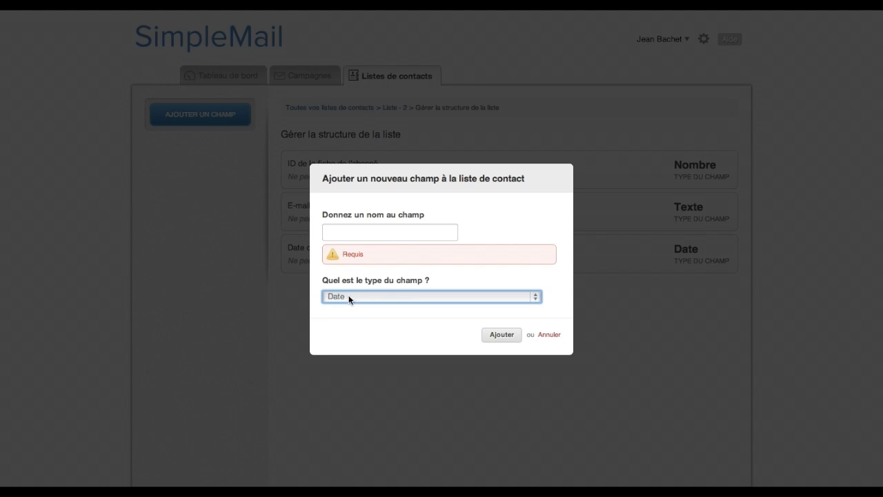
click(345, 229)
text(An)
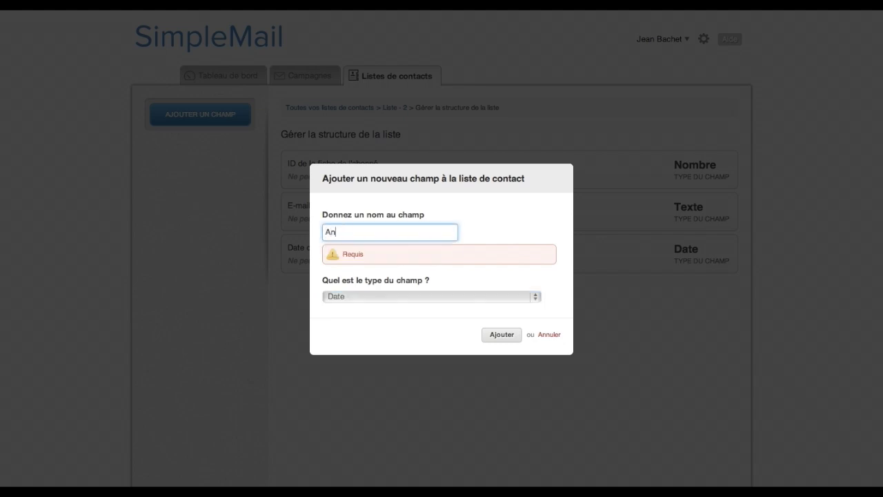
text(niversaire)
click(488, 315)
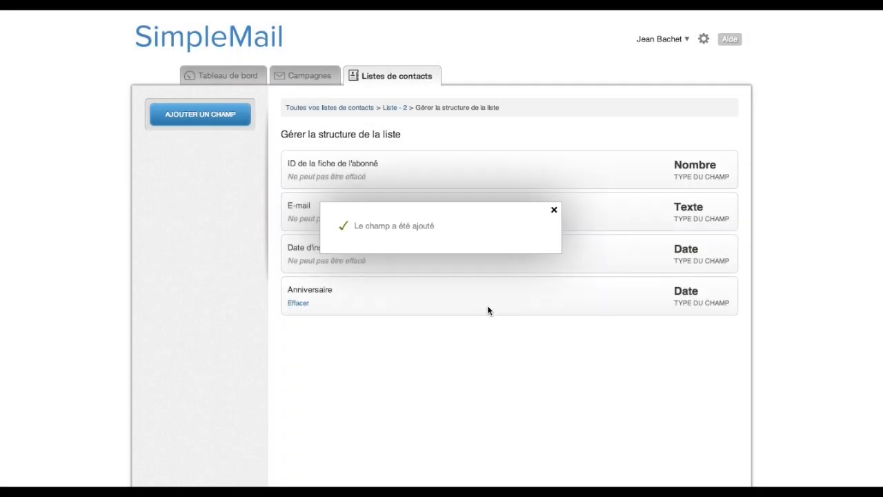
click(554, 212)
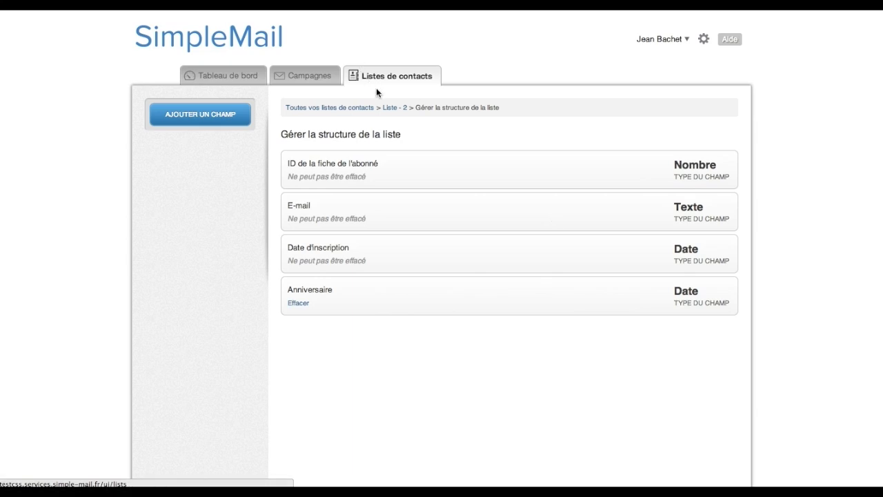
click(390, 110)
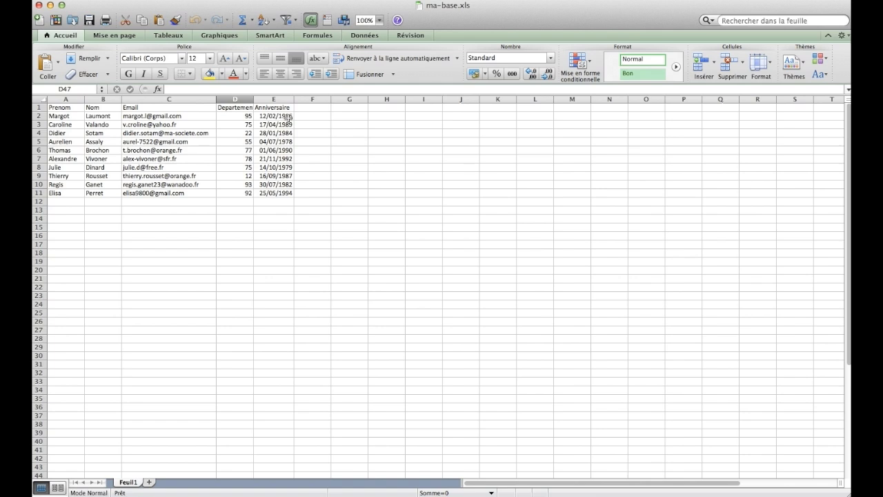
drag(285, 116, 285, 176)
click(291, 168)
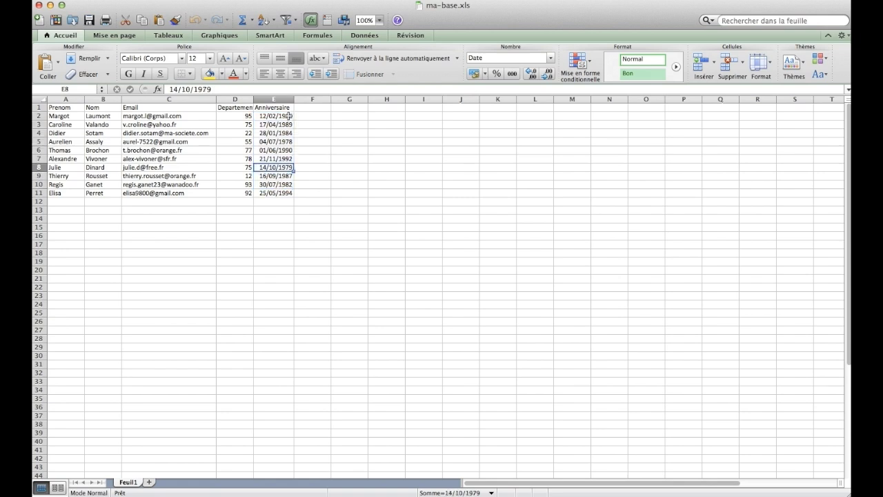
drag(287, 116, 283, 194)
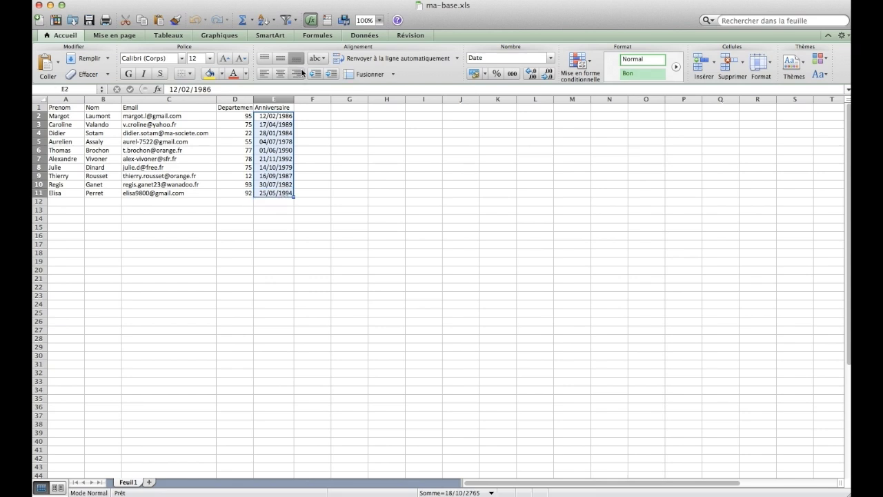
click(285, 2)
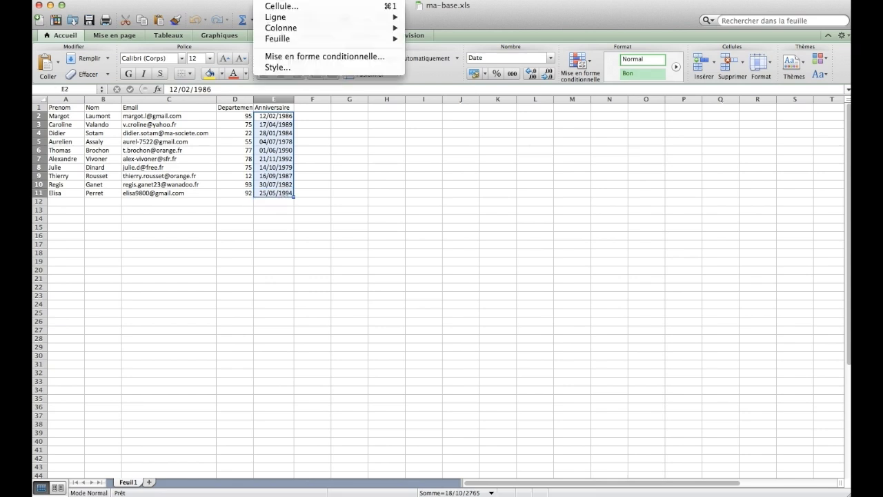
click(282, 6)
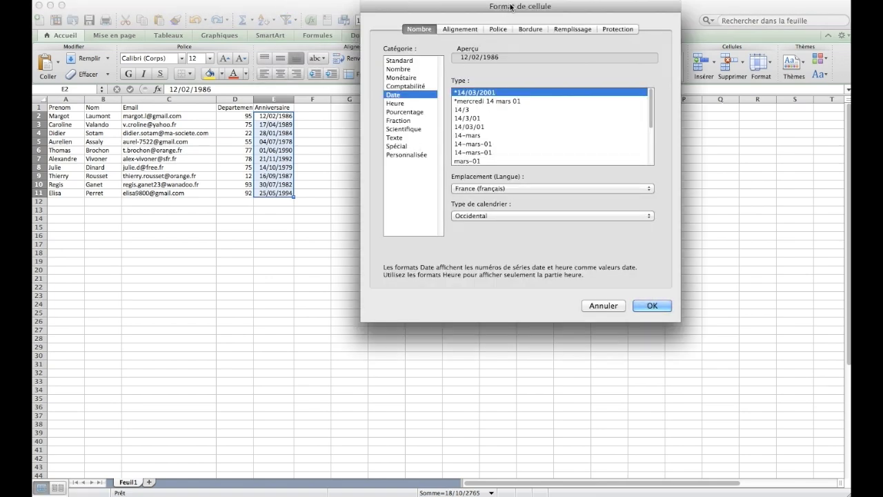
drag(509, 8, 460, 58)
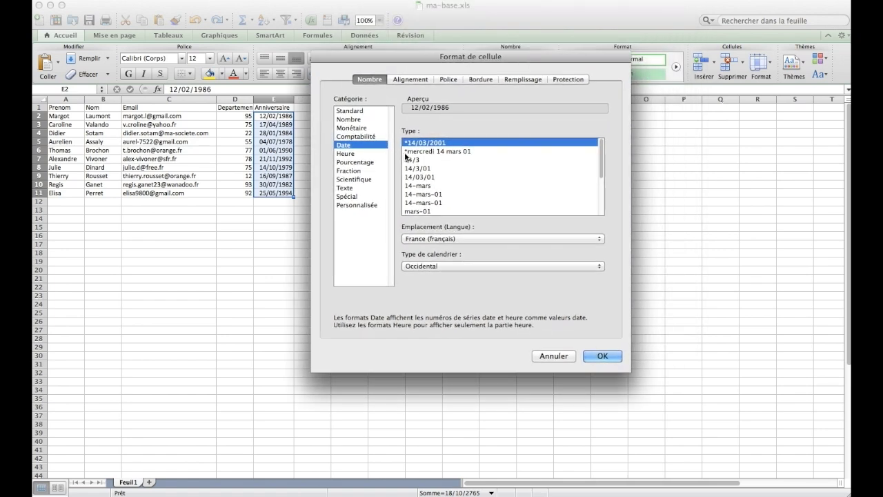
click(373, 205)
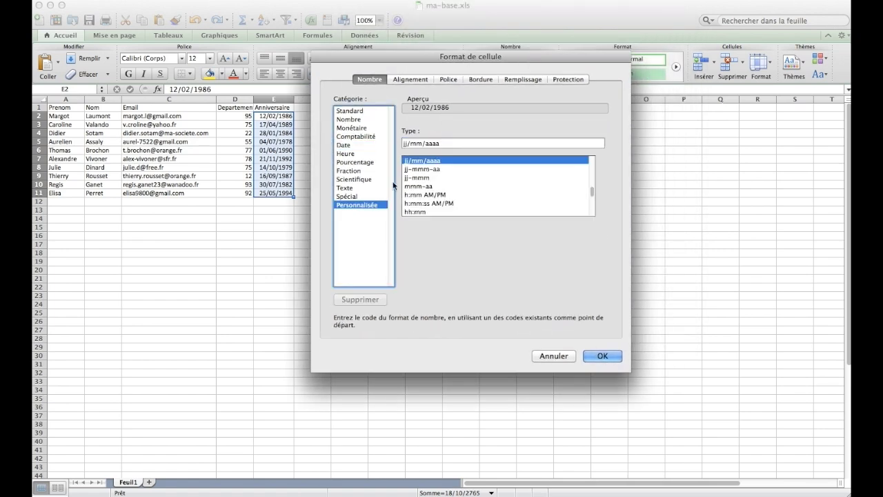
triple_click(458, 143)
text(aaaa)
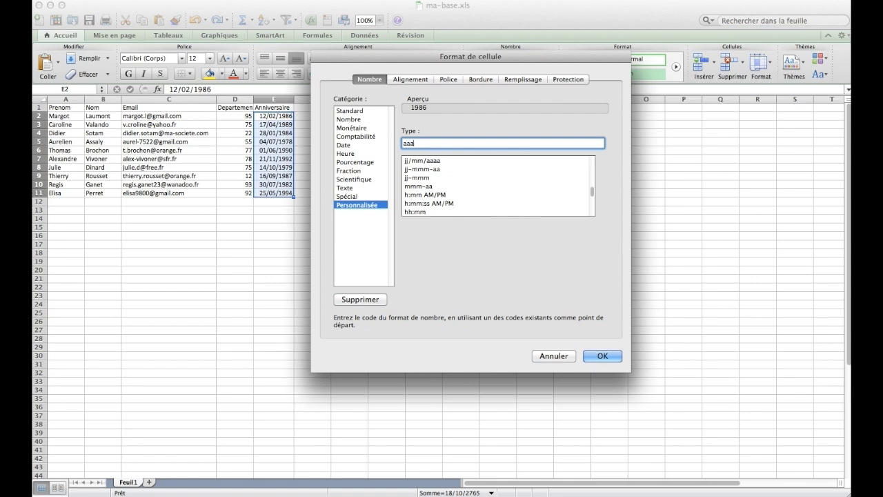
text(/mm/jj)
key(Return)
click(290, 141)
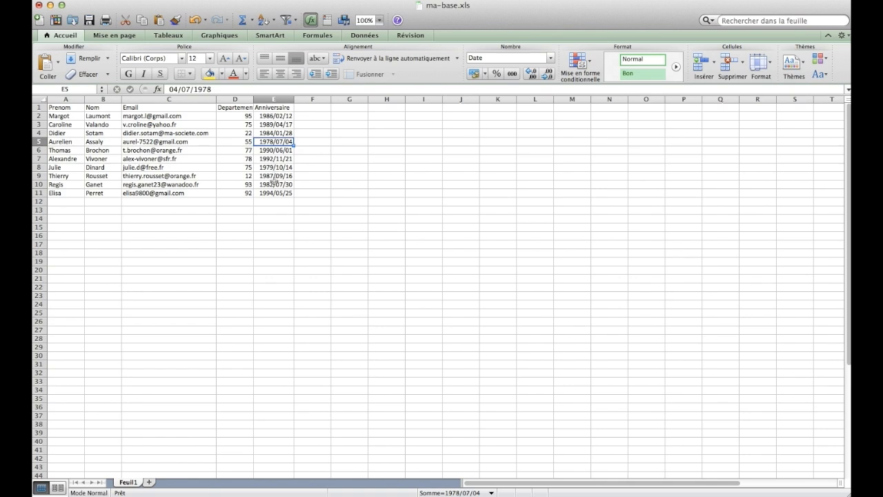
click(293, 176)
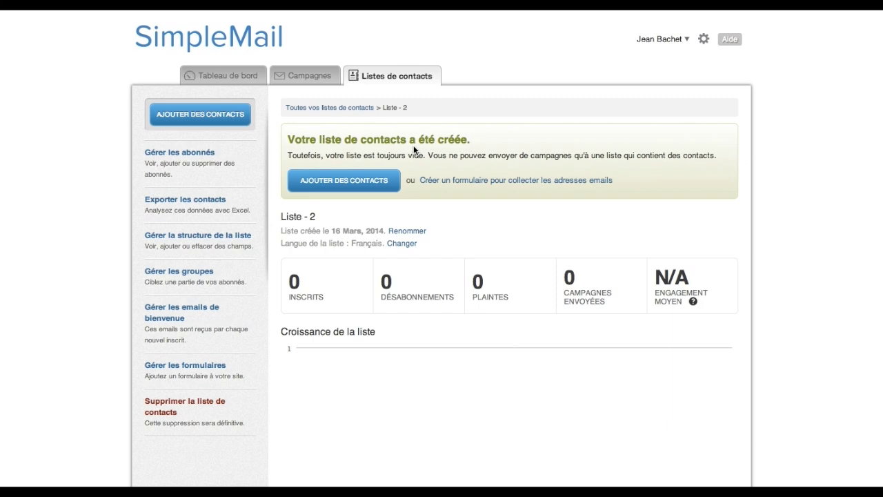
Begin adding contacts to Liste - 2, confirm permission, and pick Excel as the source.
click(343, 182)
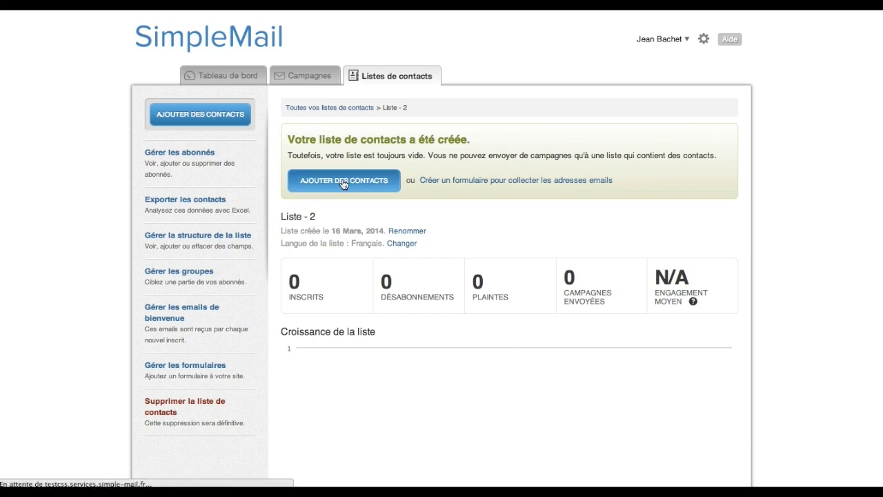
click(158, 285)
click(692, 321)
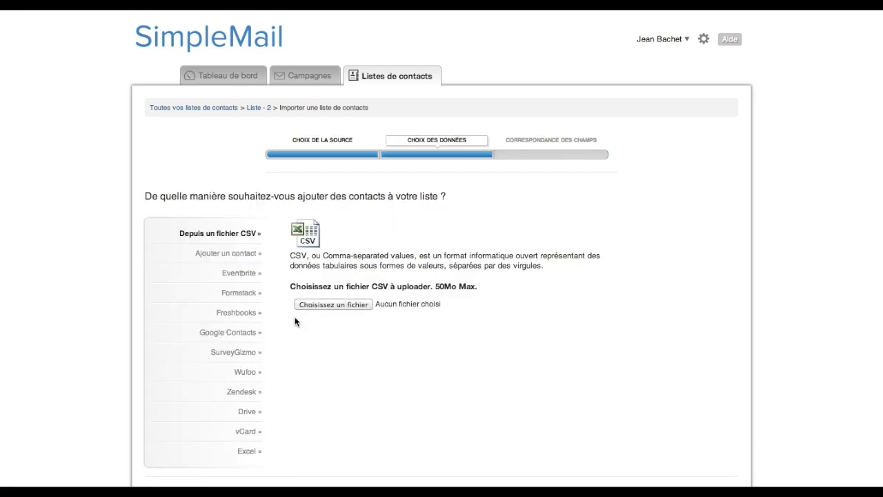
click(248, 451)
Attach ma-base.xls from the Fichiers folder and upload it.
click(334, 314)
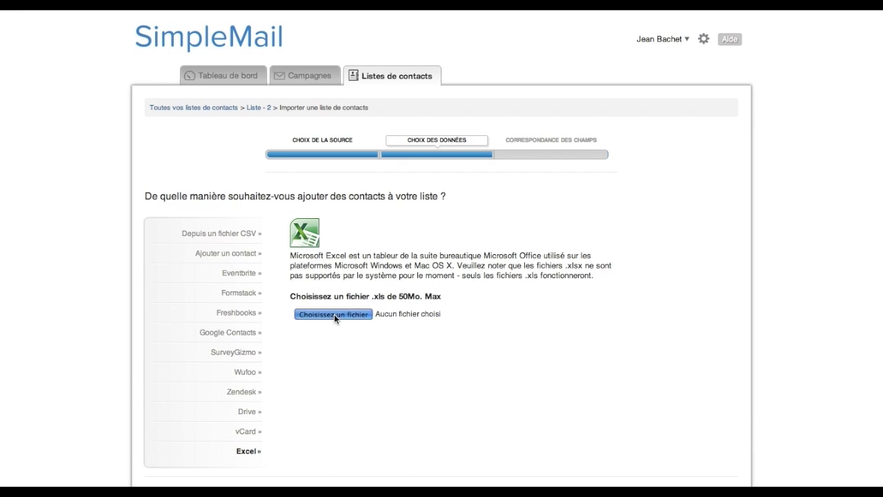
click(272, 56)
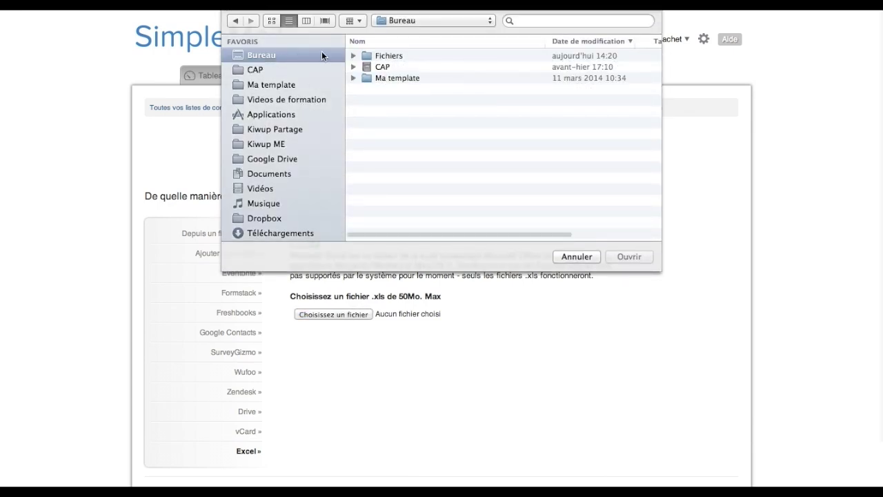
double_click(384, 57)
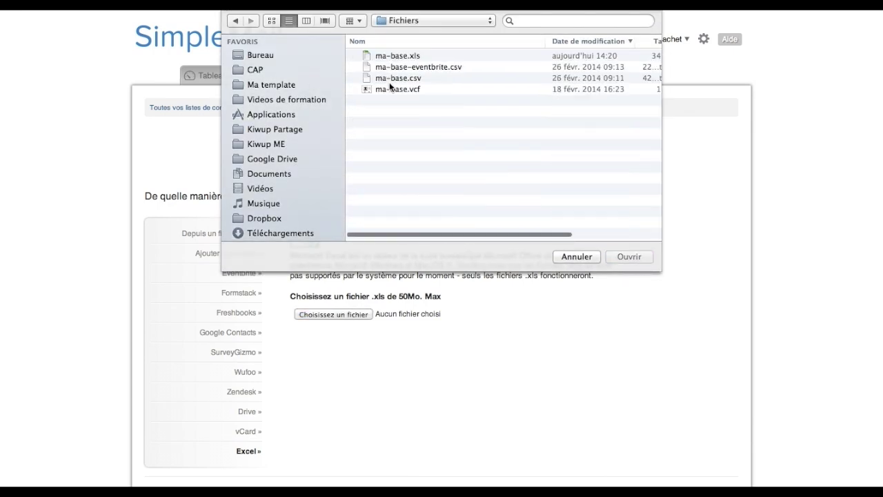
click(400, 55)
double_click(400, 56)
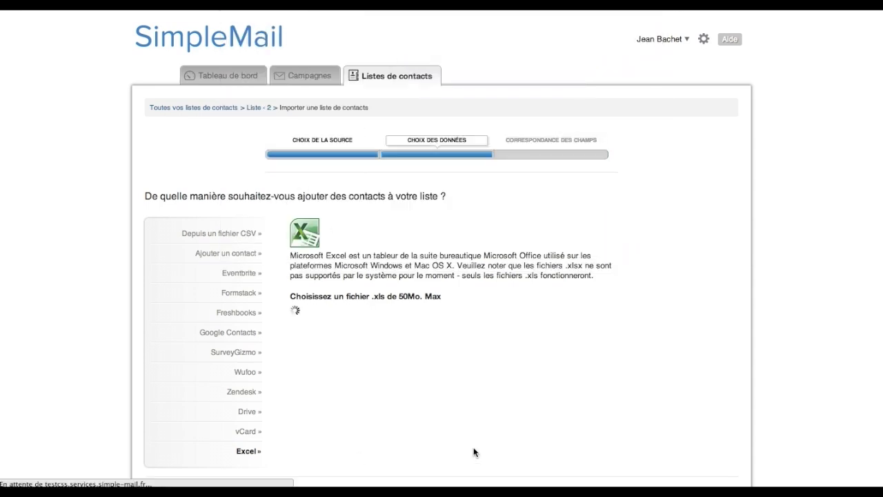
scroll(534, 417, down, 2)
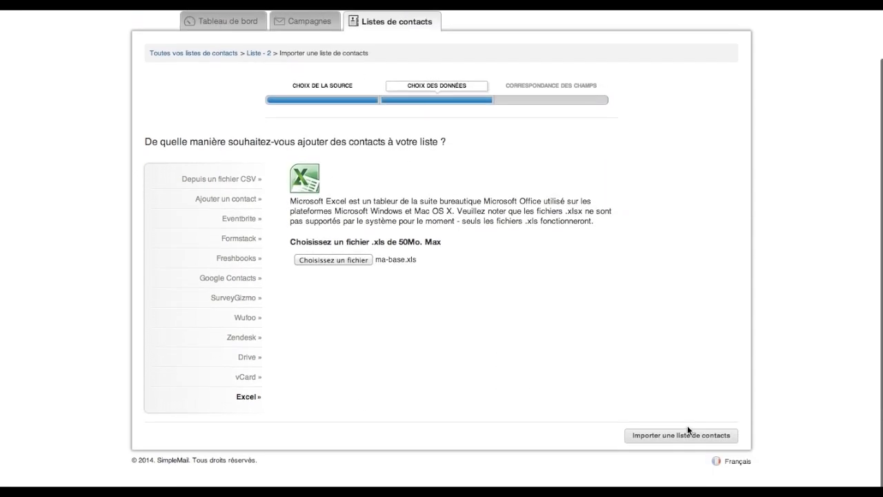
click(682, 434)
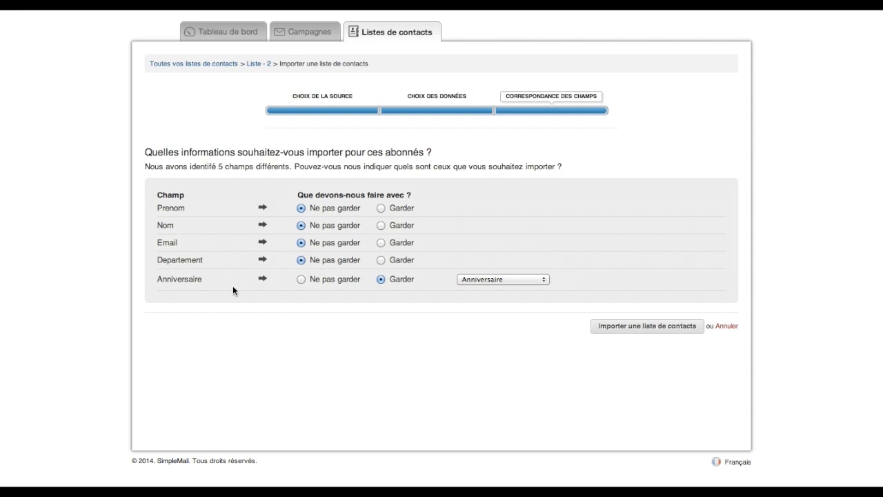
Keep Anniversaire mapped to Anniversaire and Email mapped to E-mail, then import the 10 contacts.
click(479, 279)
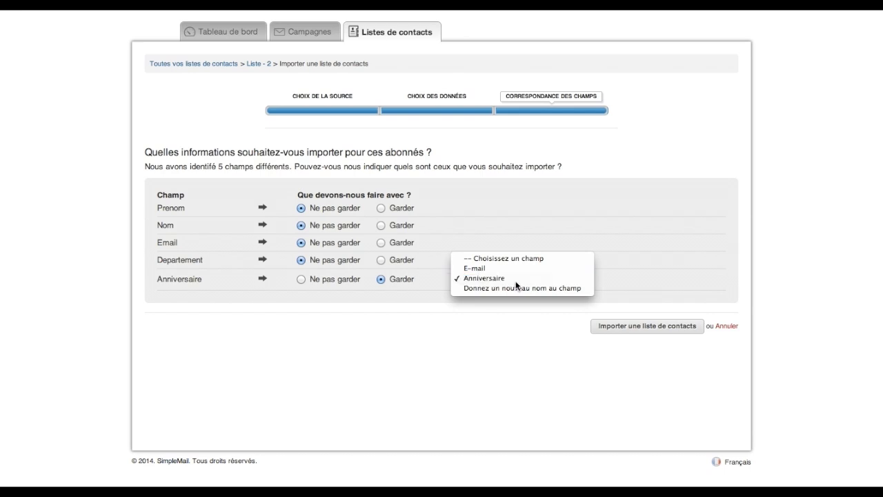
click(516, 281)
drag(176, 278, 213, 278)
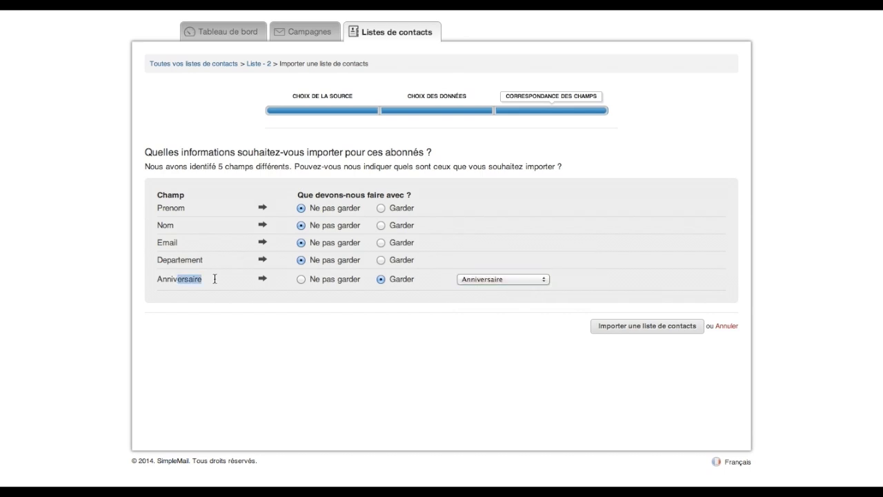
click(211, 279)
click(381, 241)
click(478, 247)
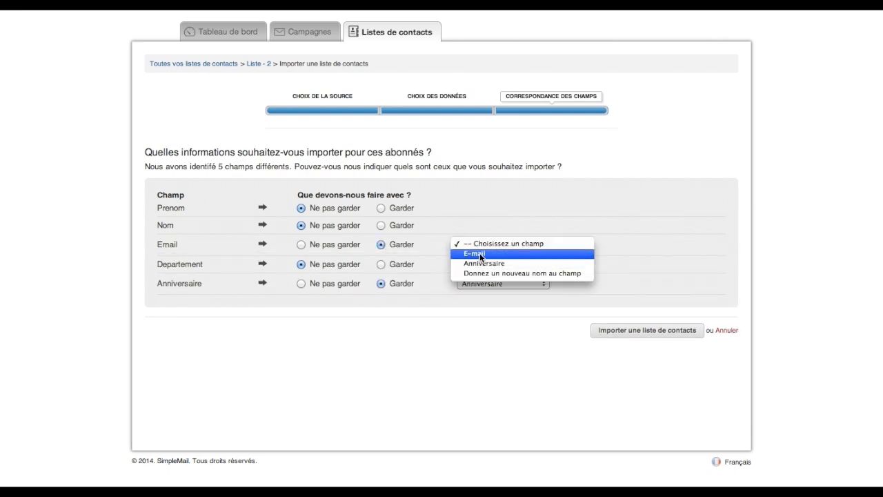
click(479, 253)
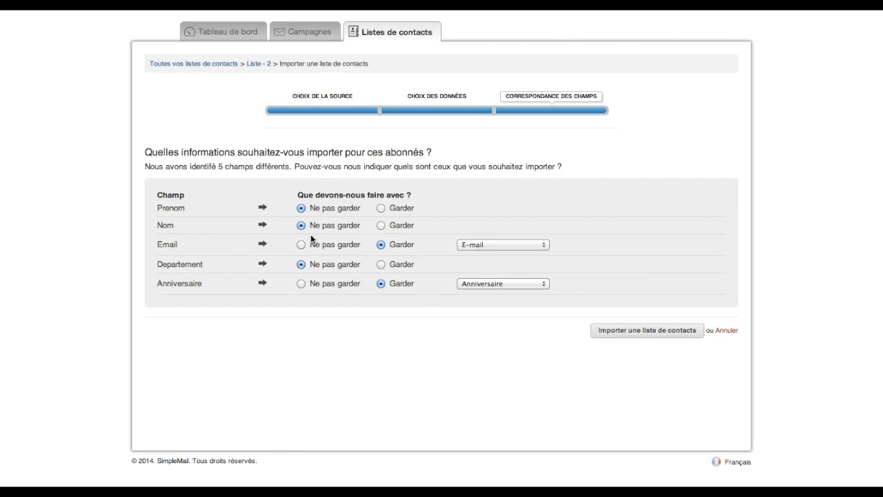
click(599, 330)
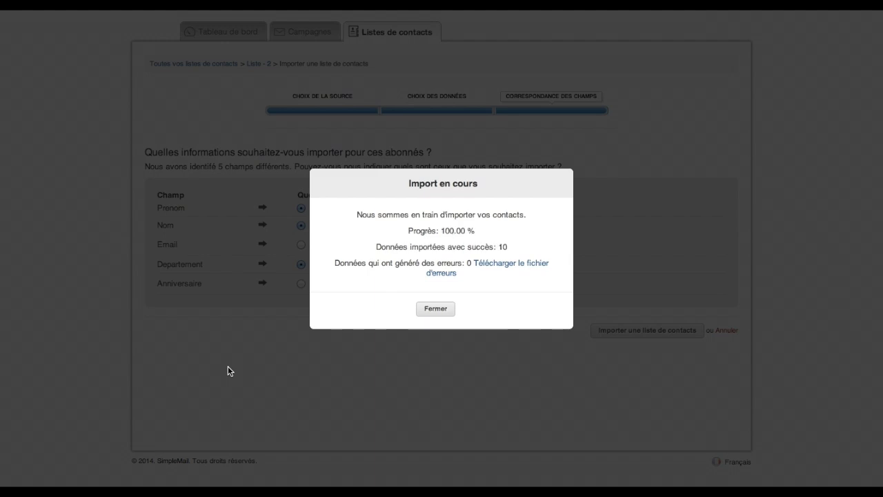
Close the import summary, review the 10 Liste - 2 subscribers, and go to Campagnes.
click(431, 310)
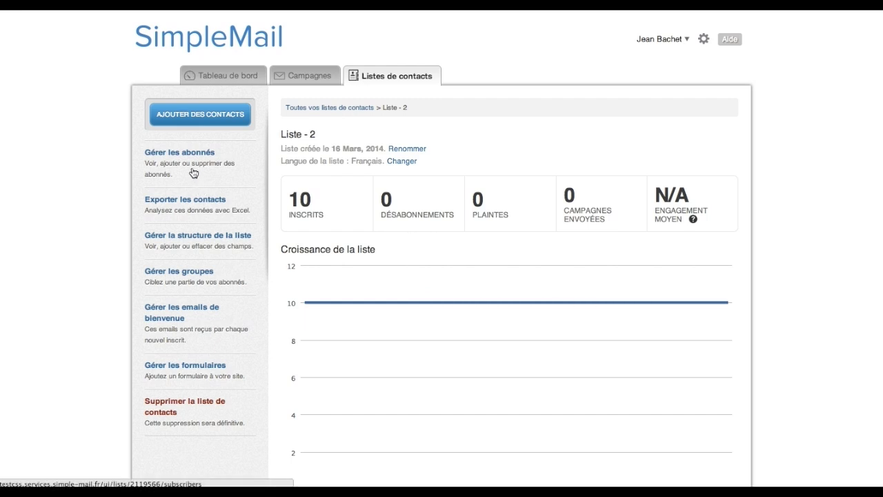
click(193, 172)
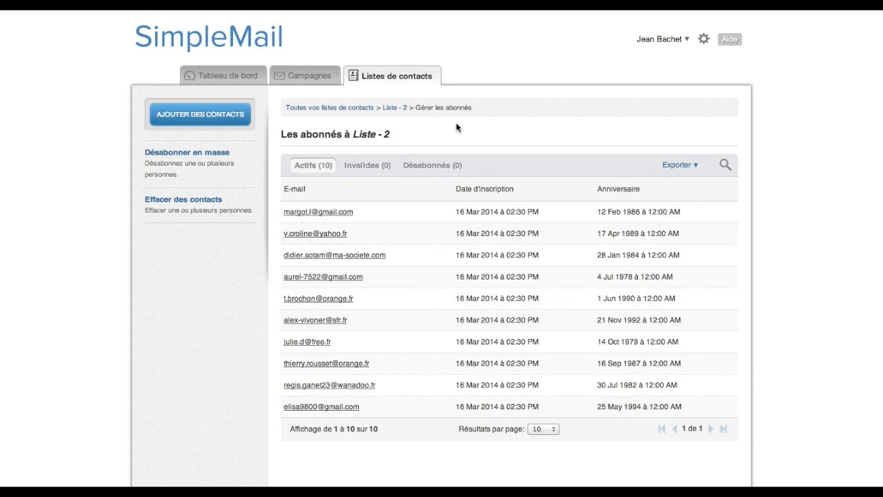
click(319, 82)
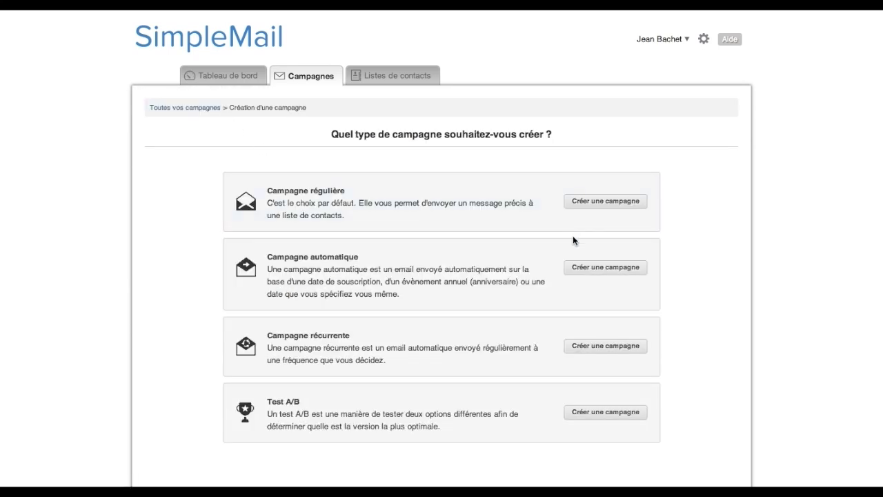
Start an annual-event automatic campaign named 'Test' sent to Liste - 2.
drag(406, 282, 514, 283)
click(573, 273)
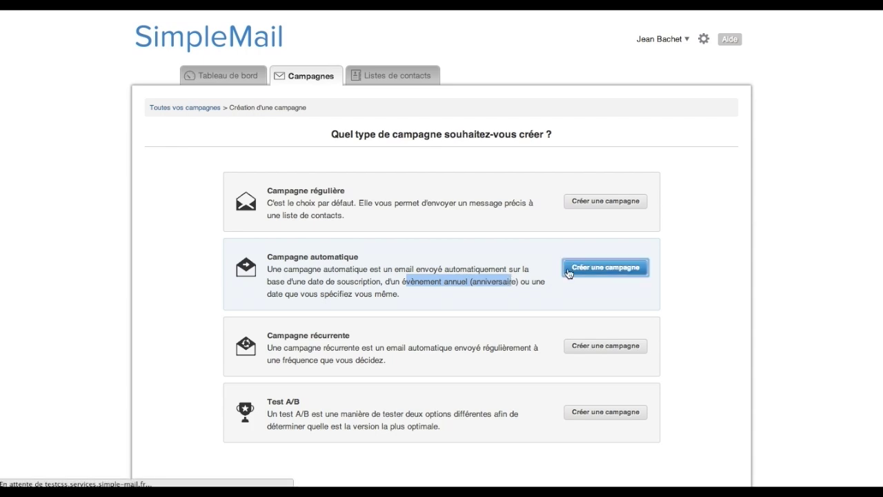
click(265, 242)
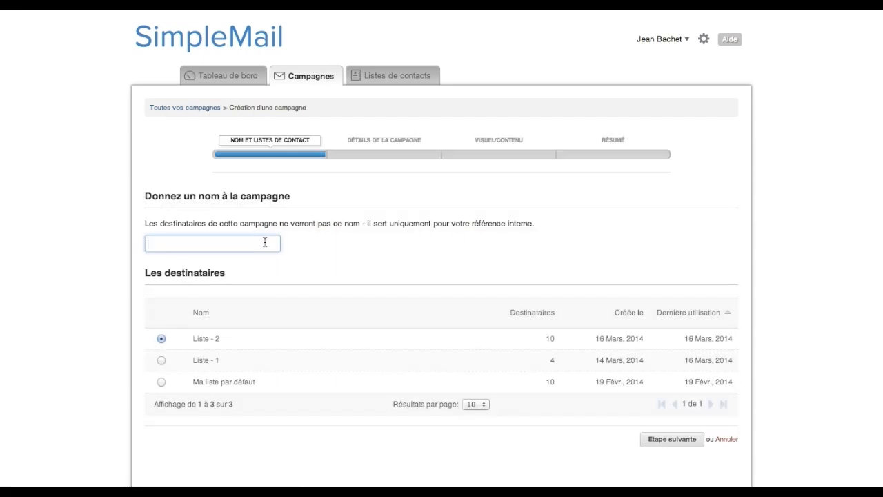
text(Test - 1)
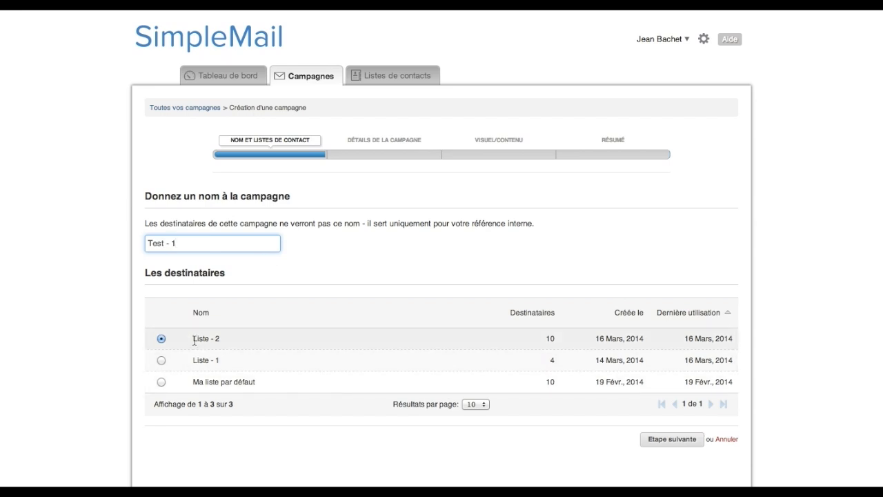
drag(194, 340, 237, 340)
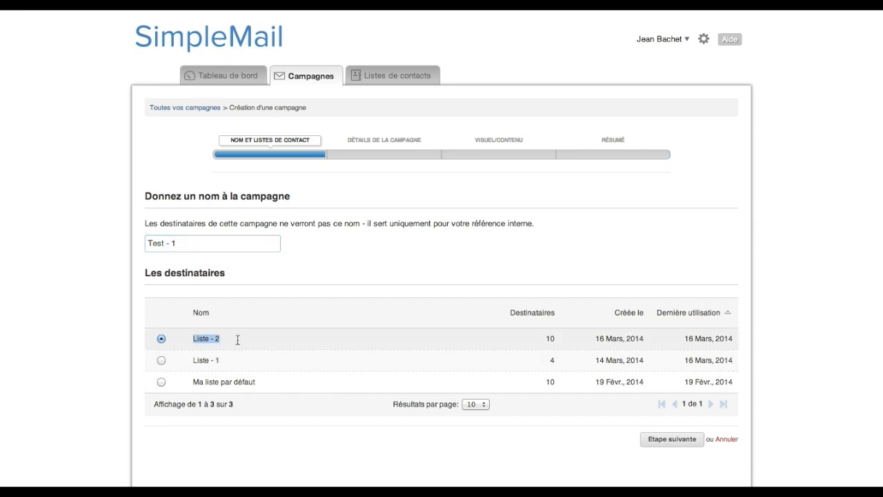
click(691, 442)
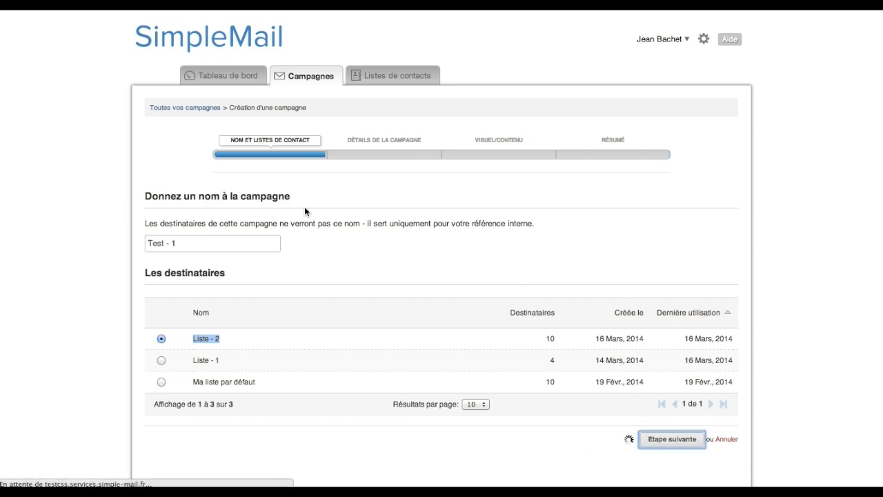
Set the email subject to 'Objet' and continue to the design step.
click(186, 276)
text(Objet)
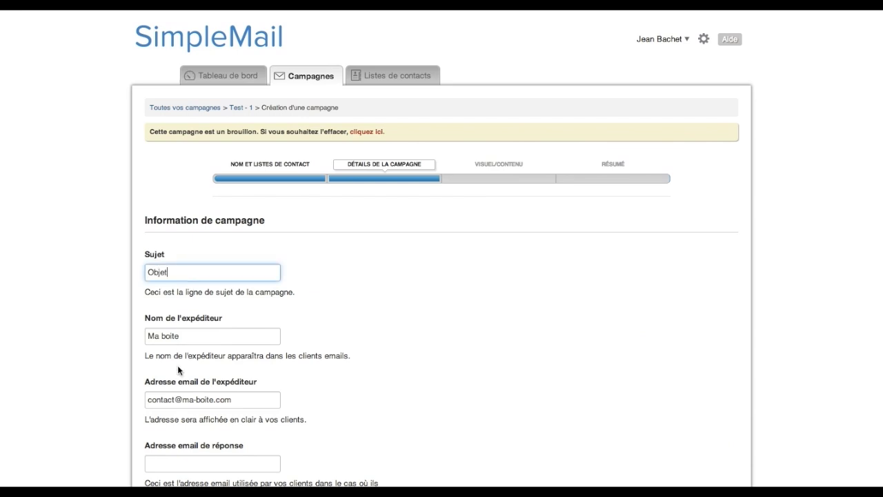
scroll(178, 370, down, 5)
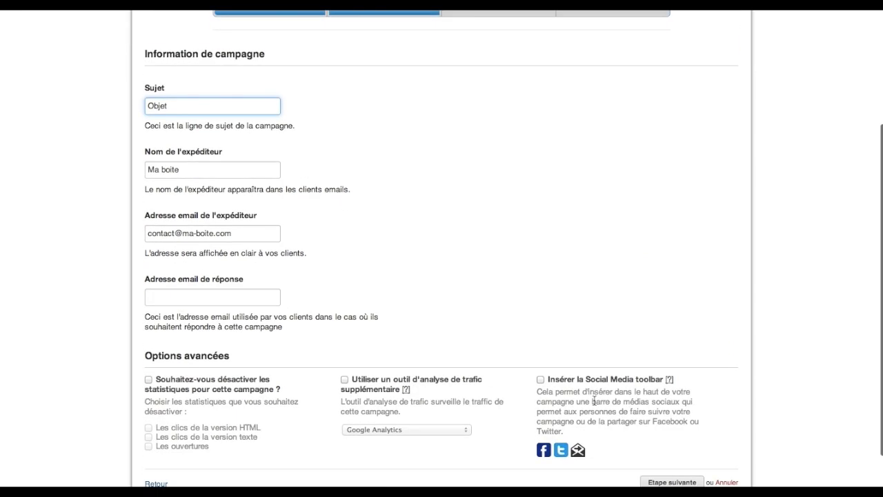
click(676, 439)
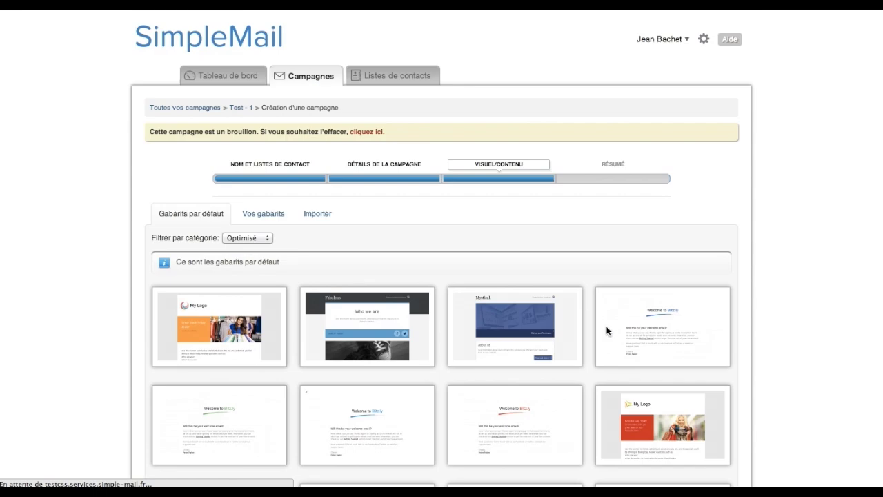
Choose the Fabulous template and proceed through the preview to scheduling.
scroll(395, 312, down, 3)
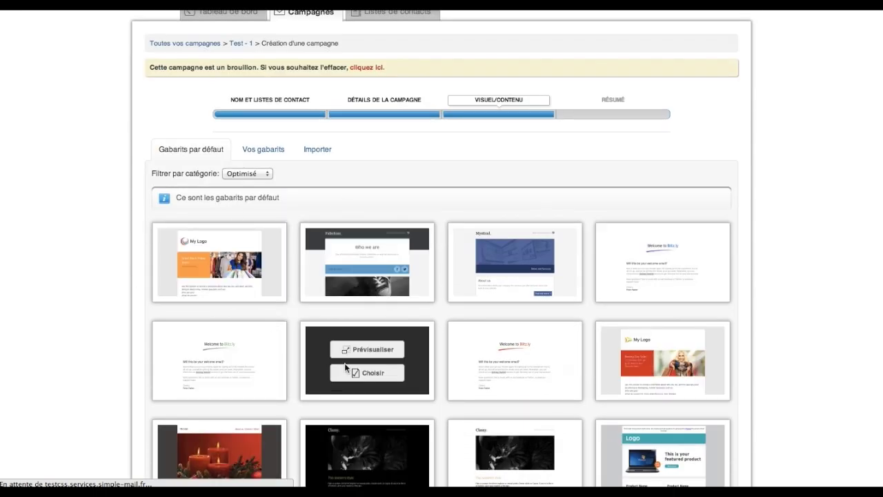
mouse_move(366, 294)
click(369, 276)
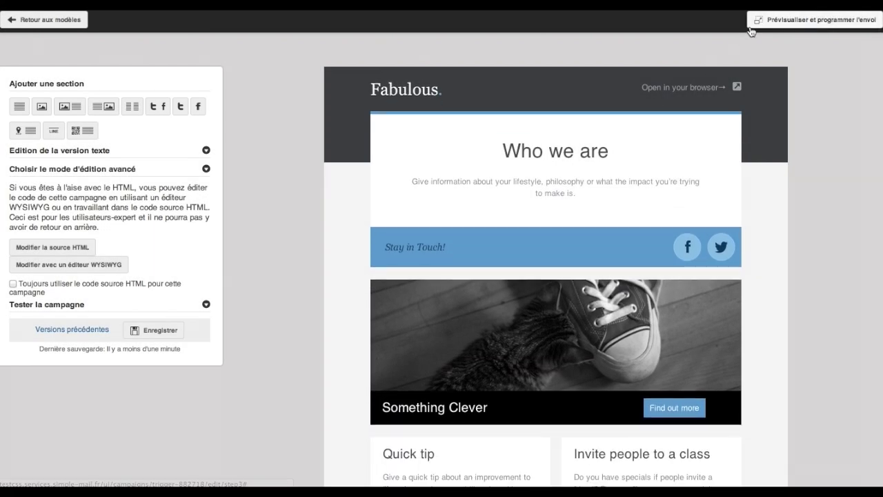
click(759, 22)
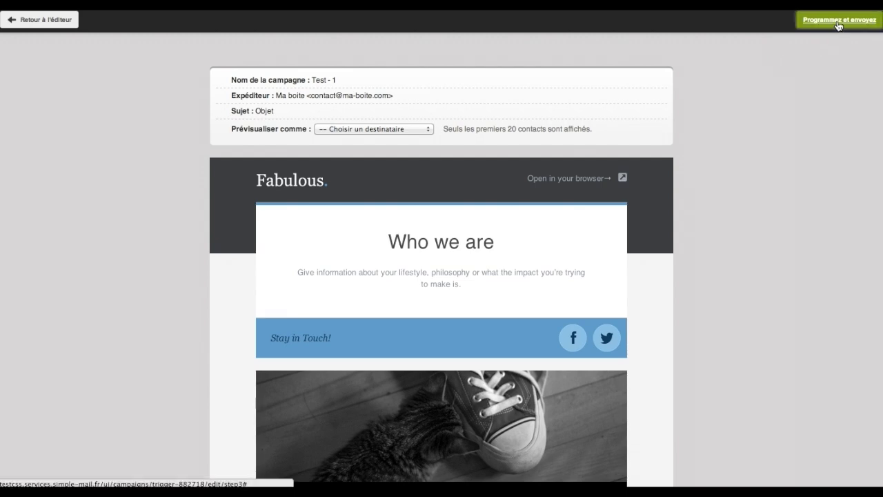
click(838, 23)
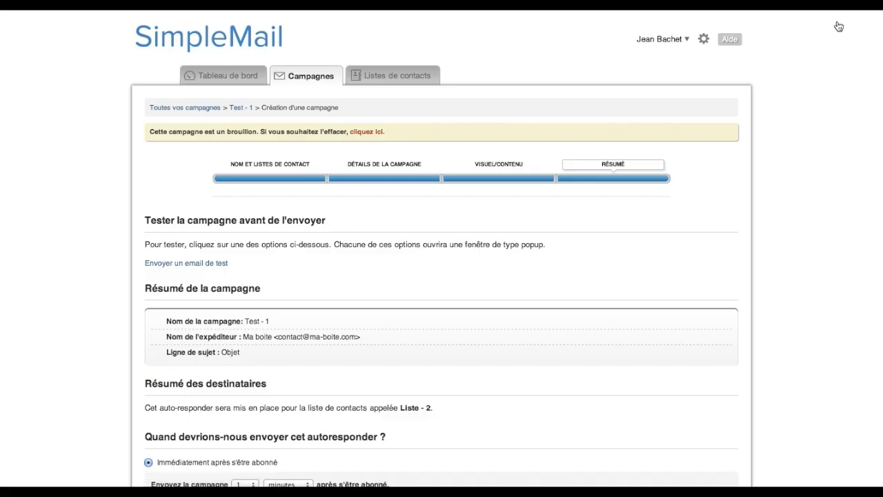
Select the 'Chaque année' sending option, then try the exact-date option.
scroll(839, 26, down, 3)
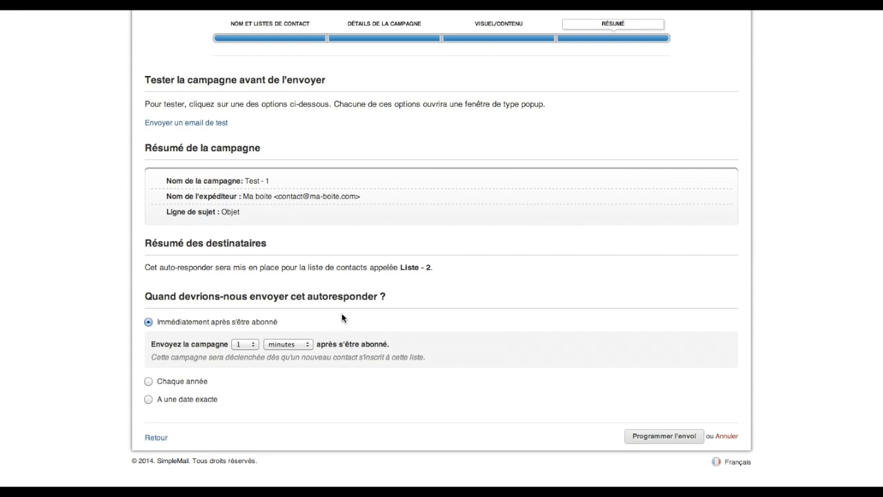
click(149, 382)
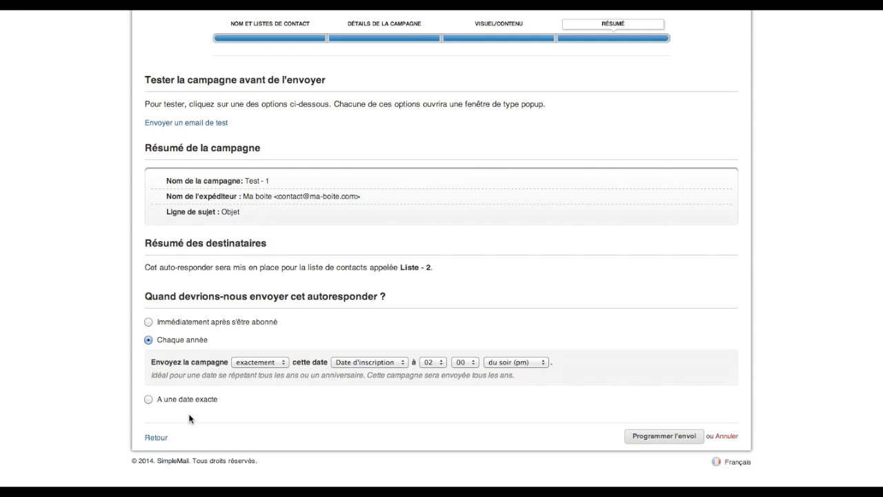
click(148, 399)
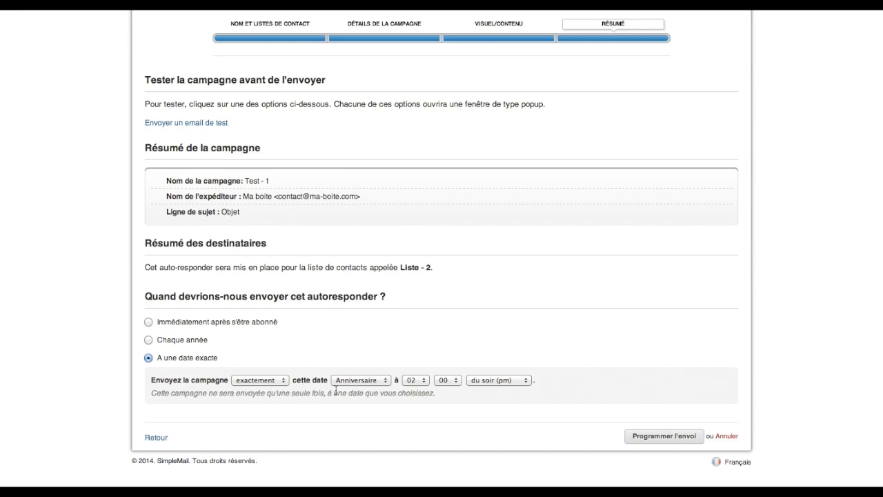
Switch back to 'Chaque année' and set Anniversaire as the reference date.
click(356, 381)
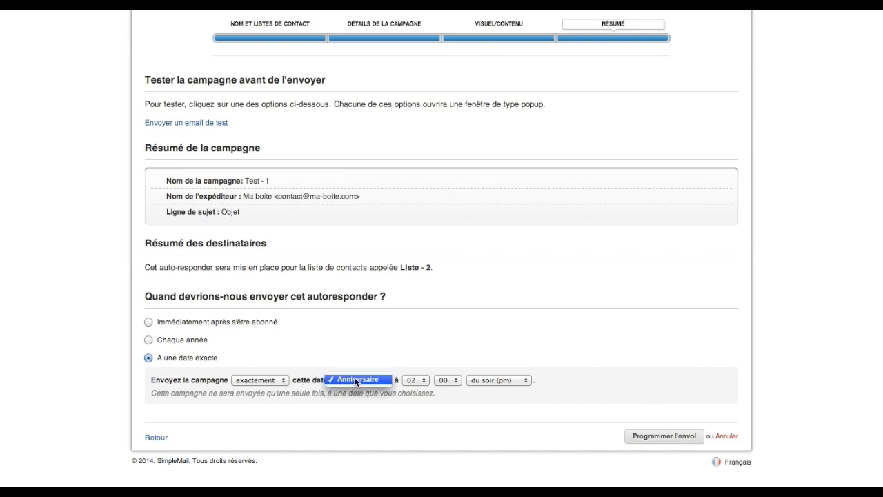
click(356, 381)
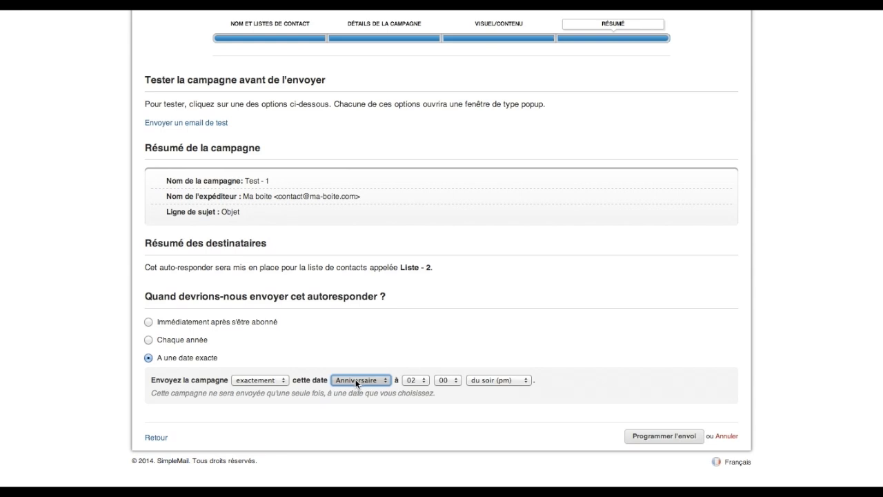
click(148, 341)
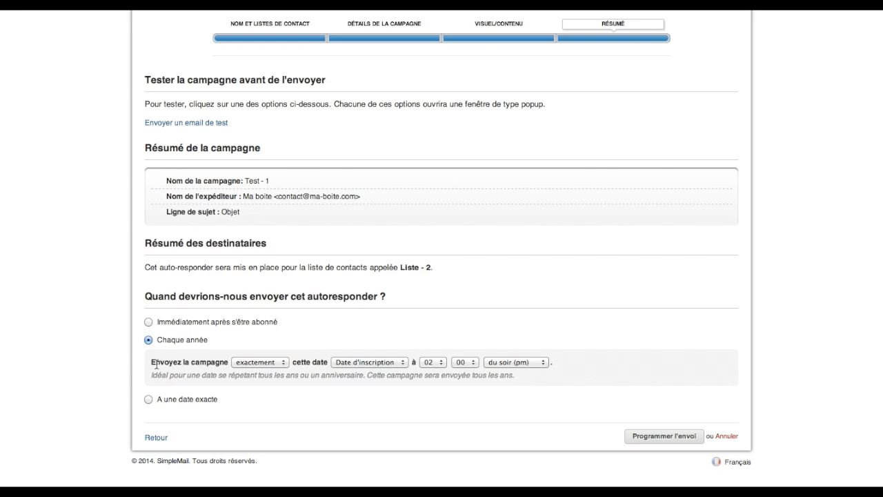
click(279, 362)
click(279, 361)
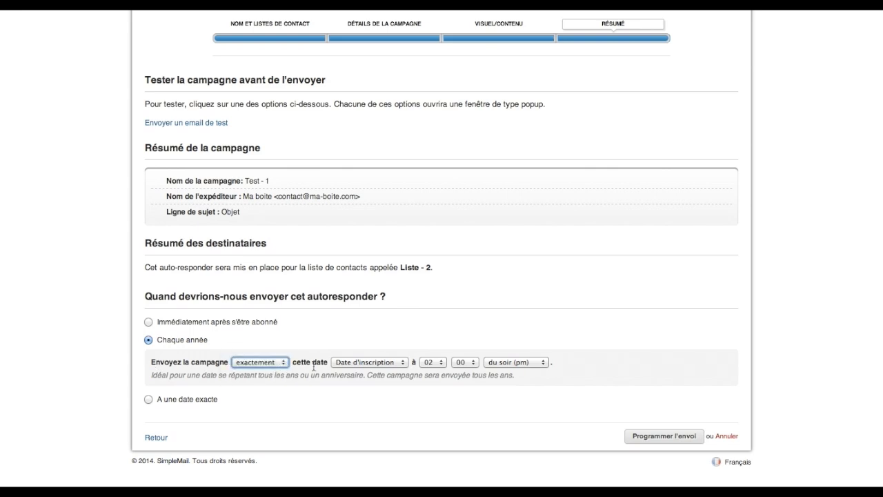
click(369, 364)
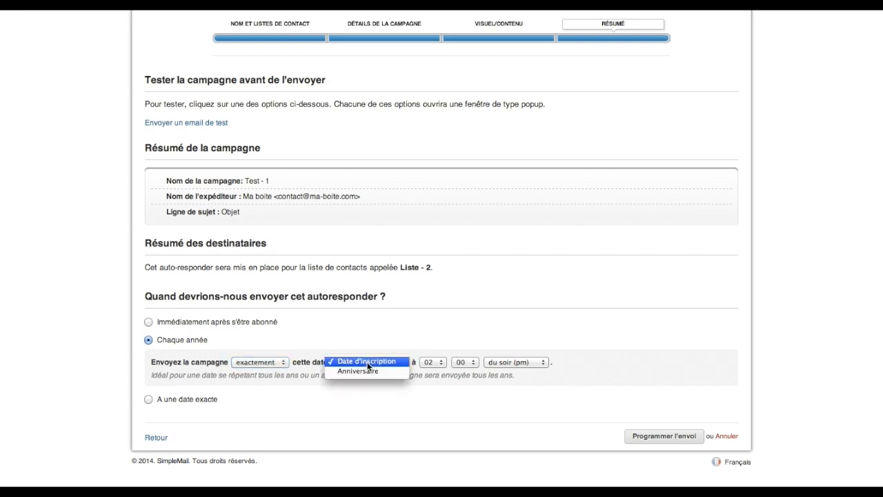
click(367, 373)
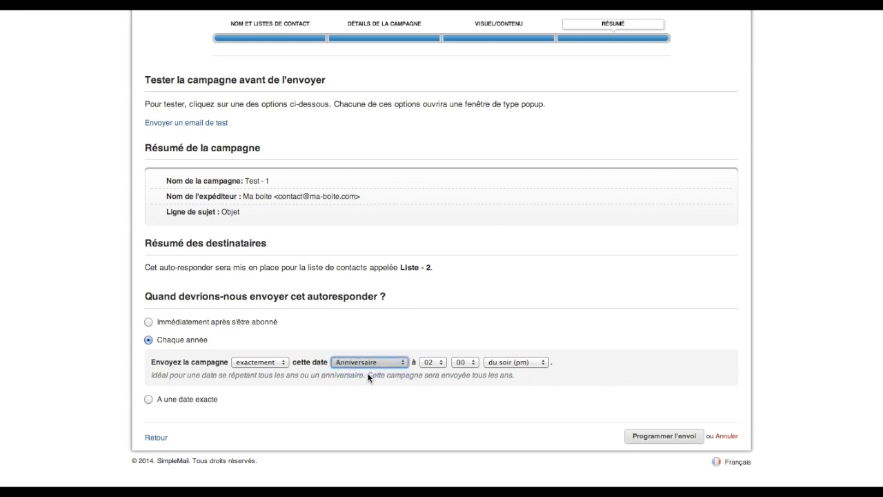
click(367, 373)
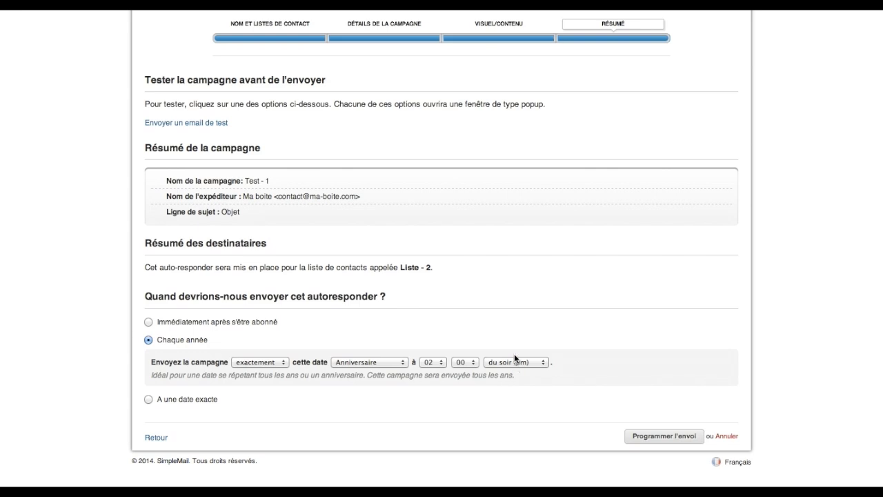
Change the timing from 'exactement' to 'avant' and choose 4 jours before the Anniversaire date.
click(265, 365)
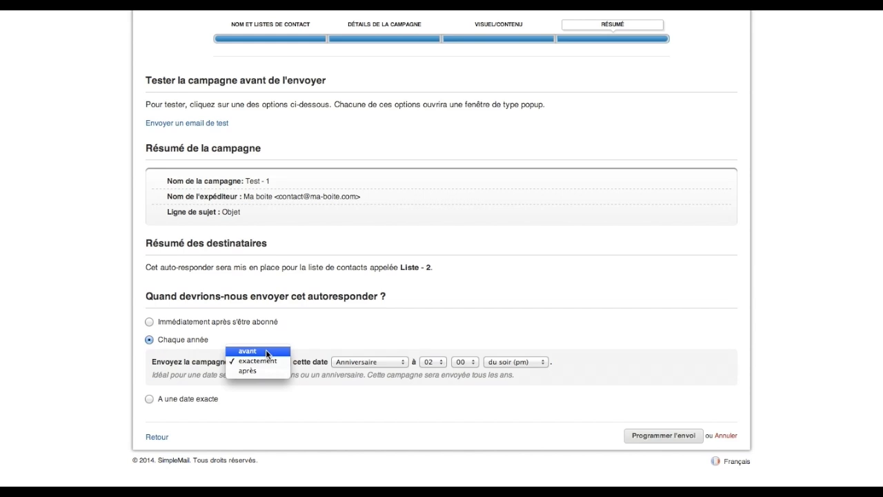
click(266, 352)
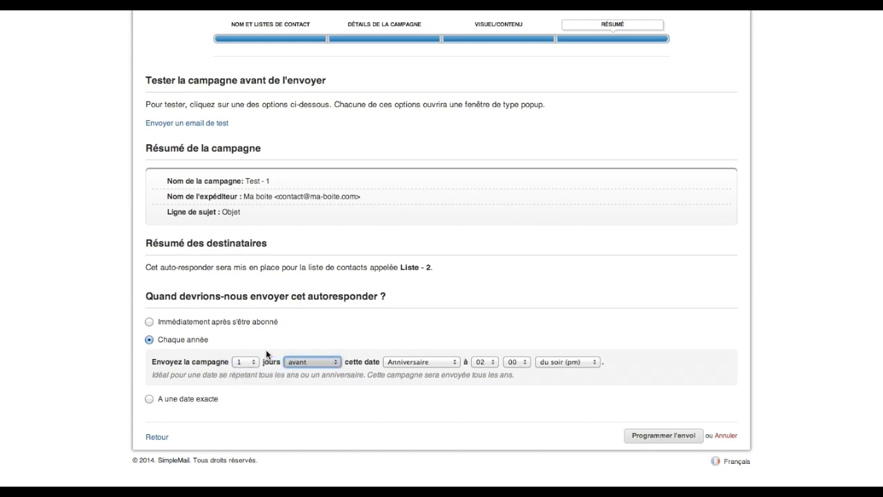
click(250, 362)
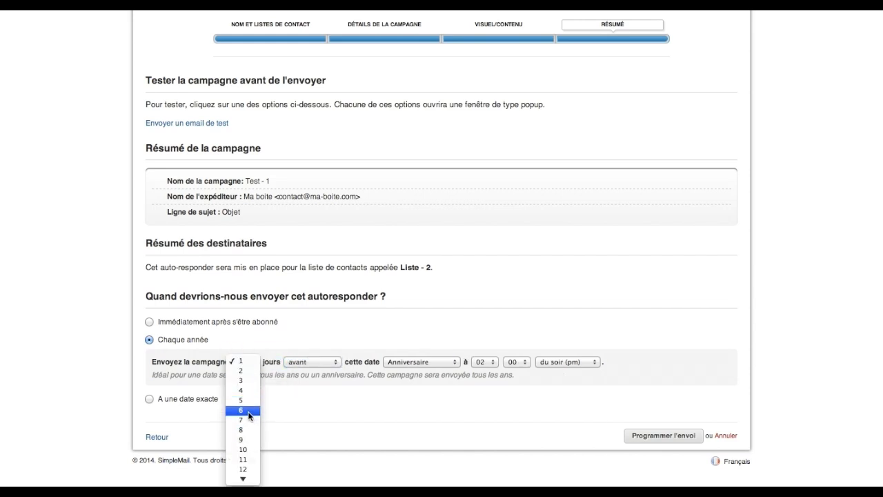
click(248, 390)
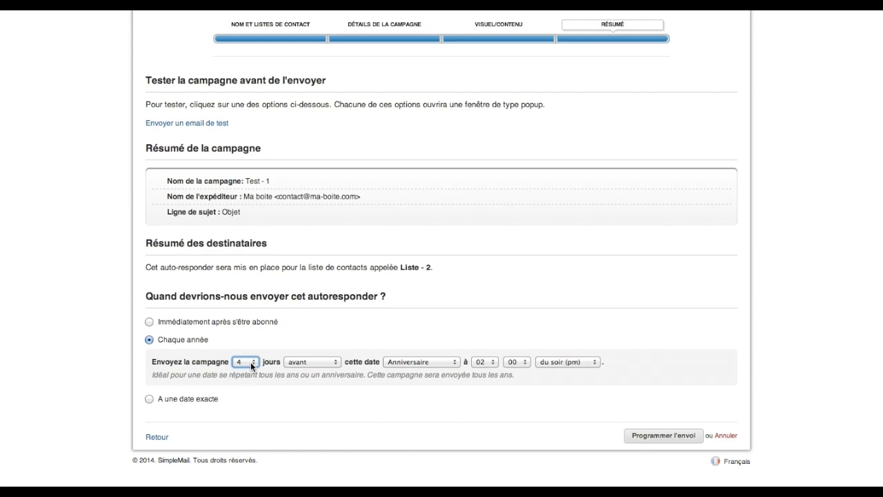
click(318, 347)
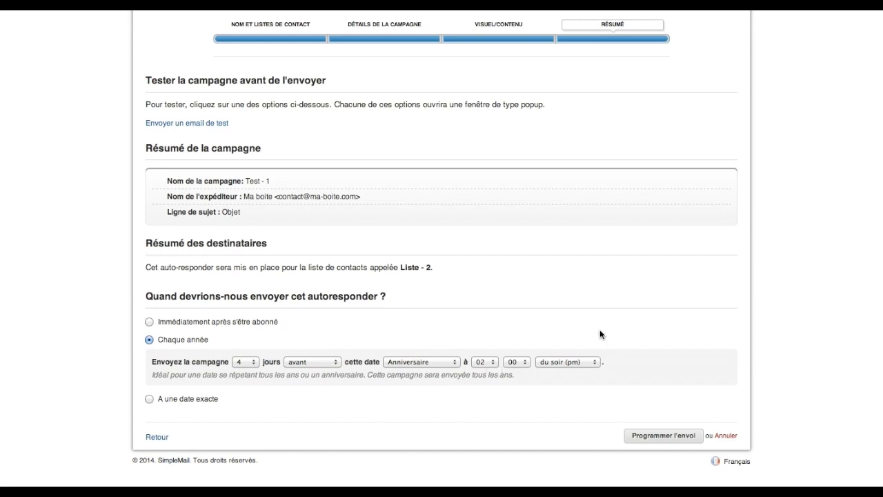